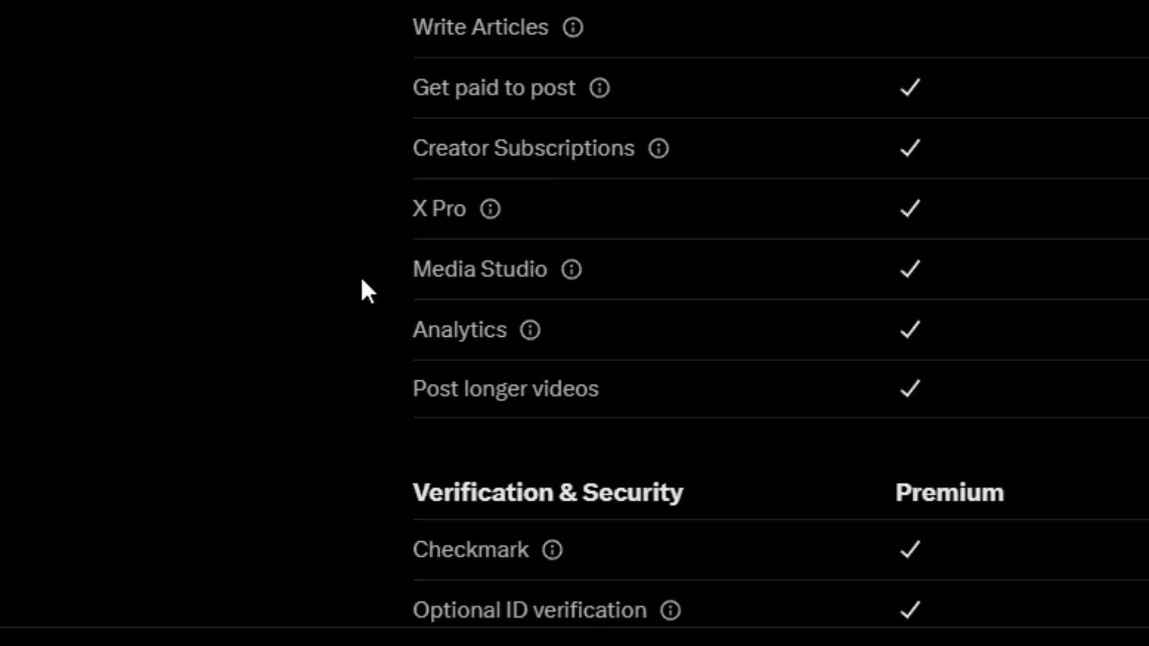
Step: Highlight the Media Studio row in the Premium features comparison
left_click_drag(414, 272, 547, 276)
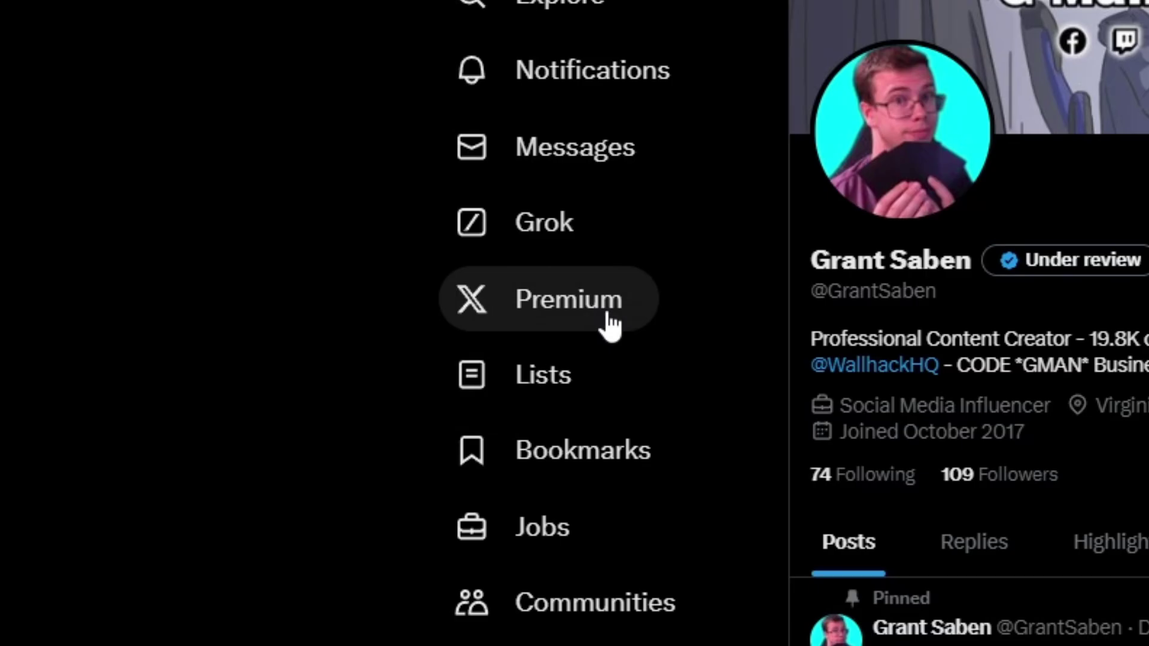
Step: Launch Media Studio from the Premium page and begin a new source on its Producer page
left_click(611, 323)
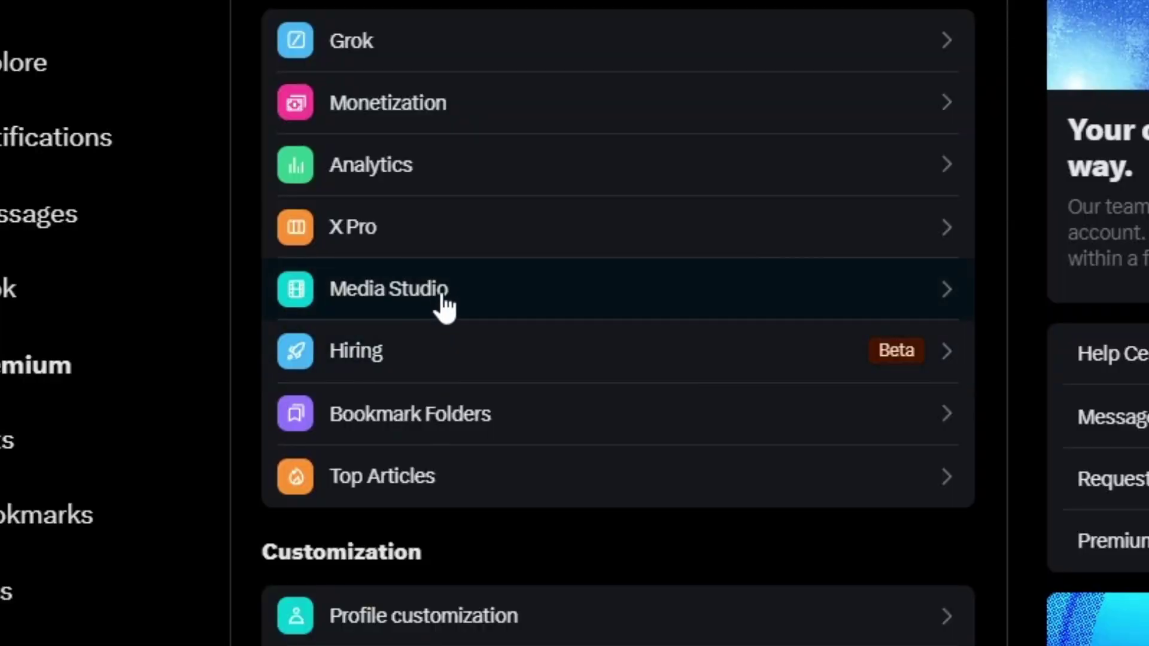
left_click(446, 306)
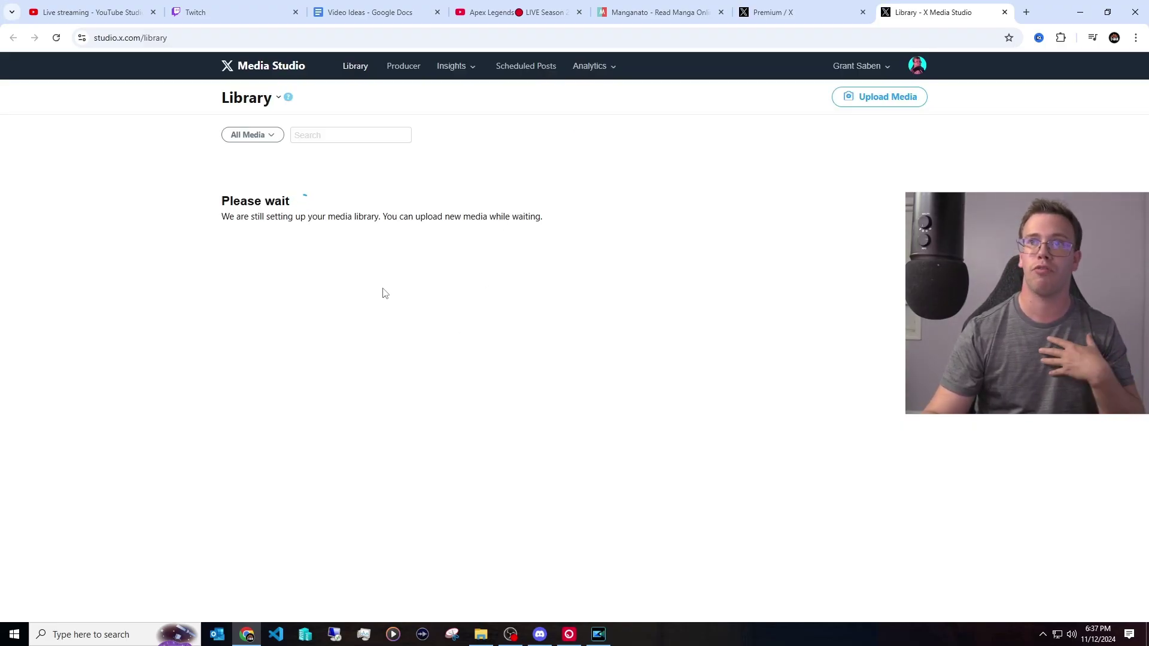
left_click(405, 67)
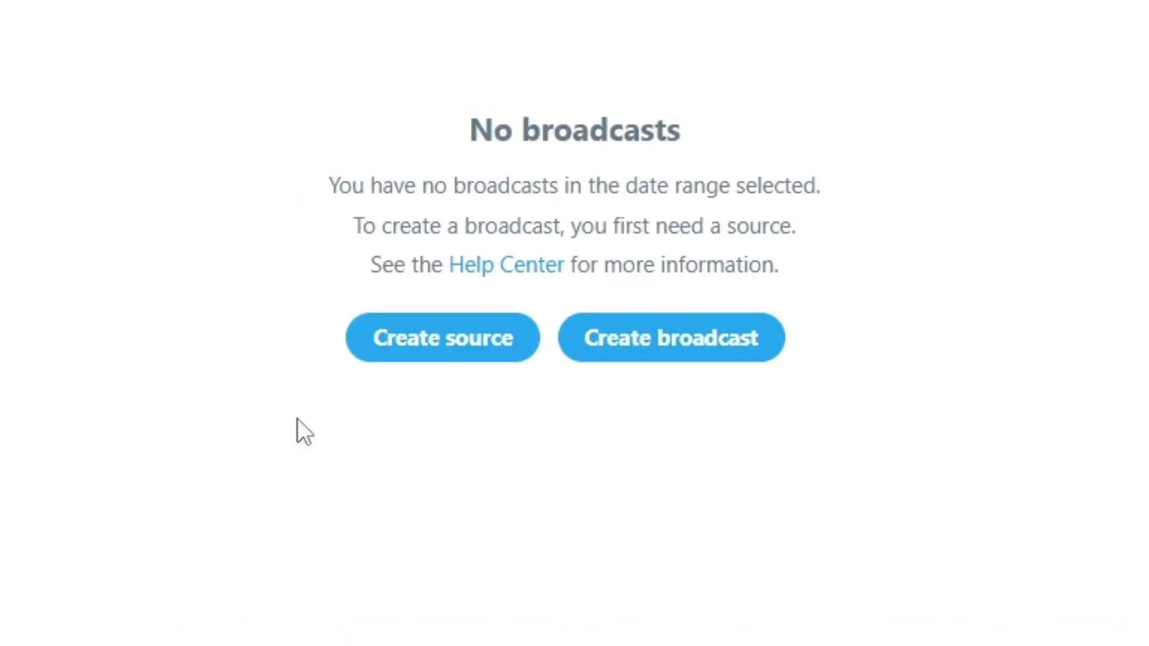
left_click(409, 336)
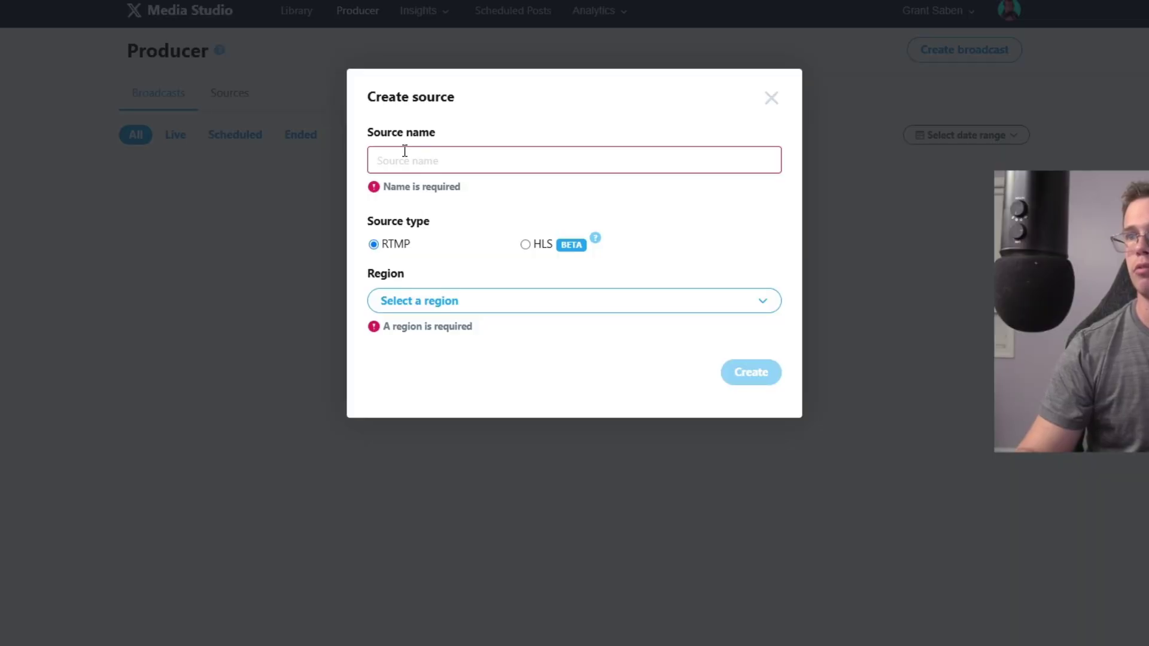
Step: Create an RTMP source named 'test stream' in the US East (N. Virginia) region
left_click(402, 154)
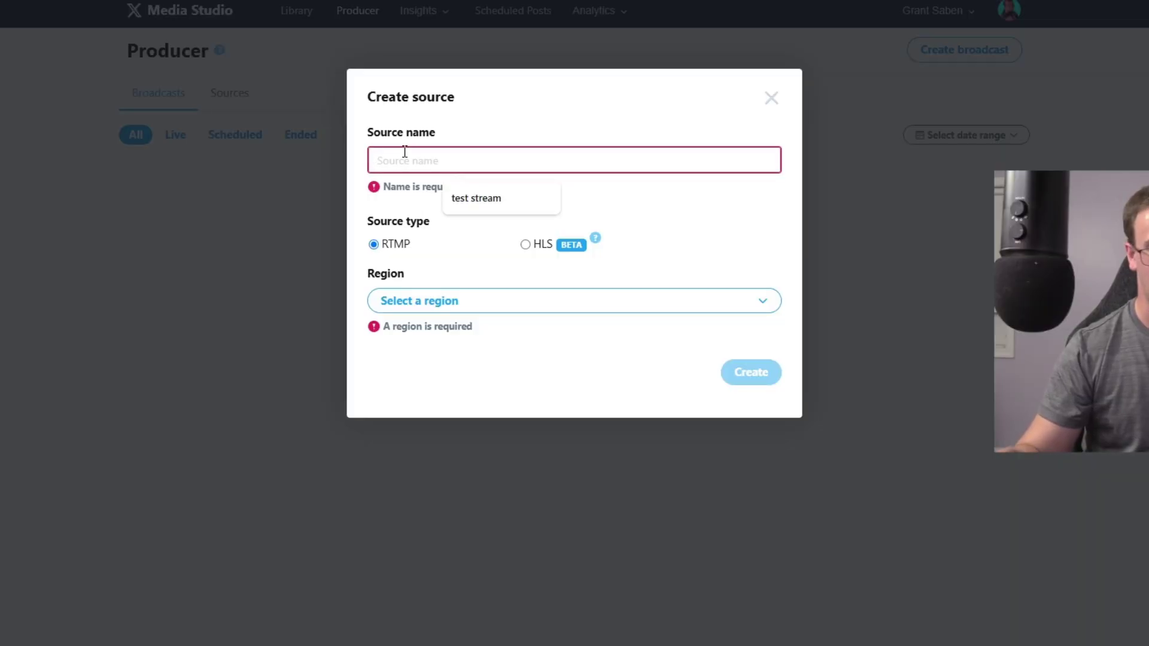
type("test str")
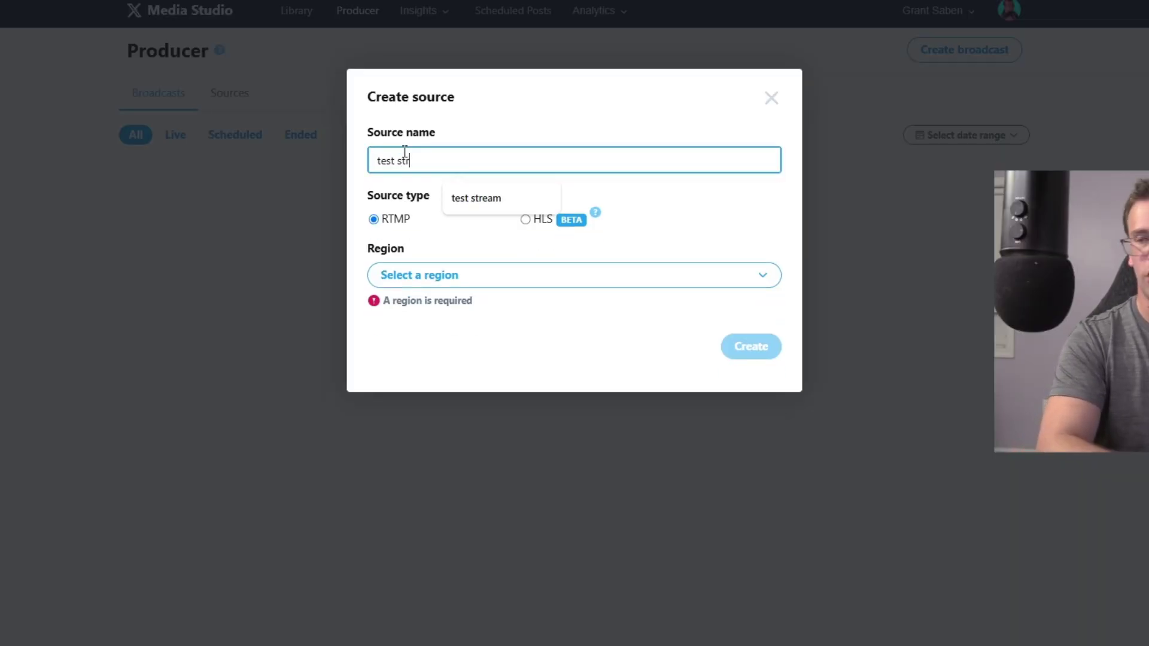
type("eam")
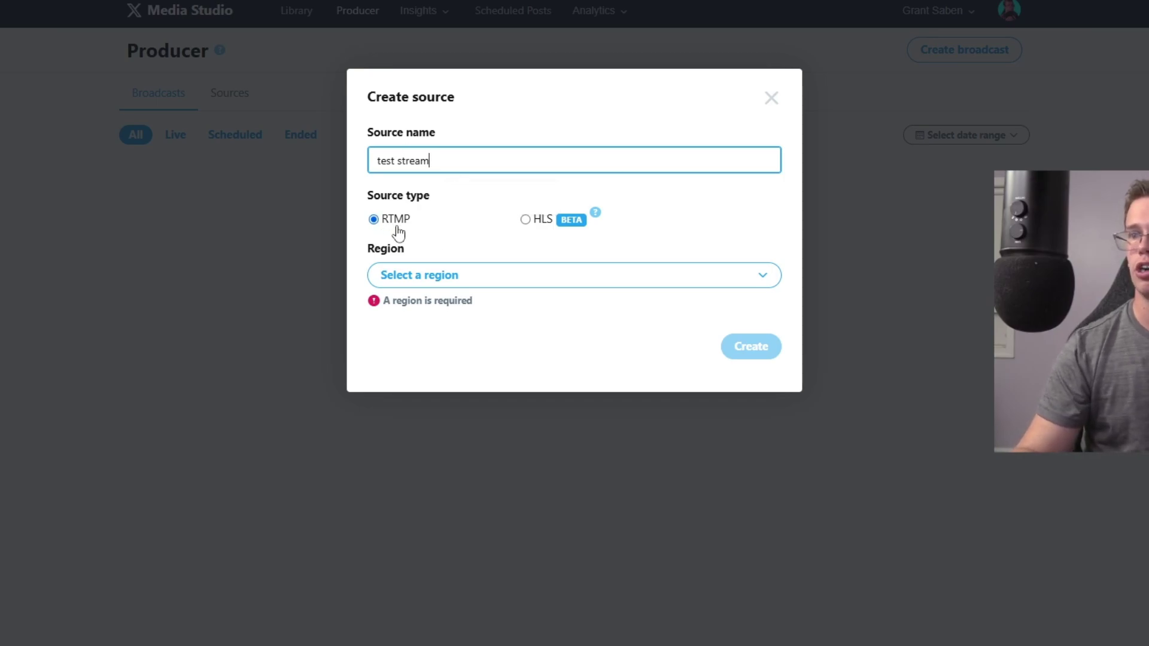
left_click(417, 274)
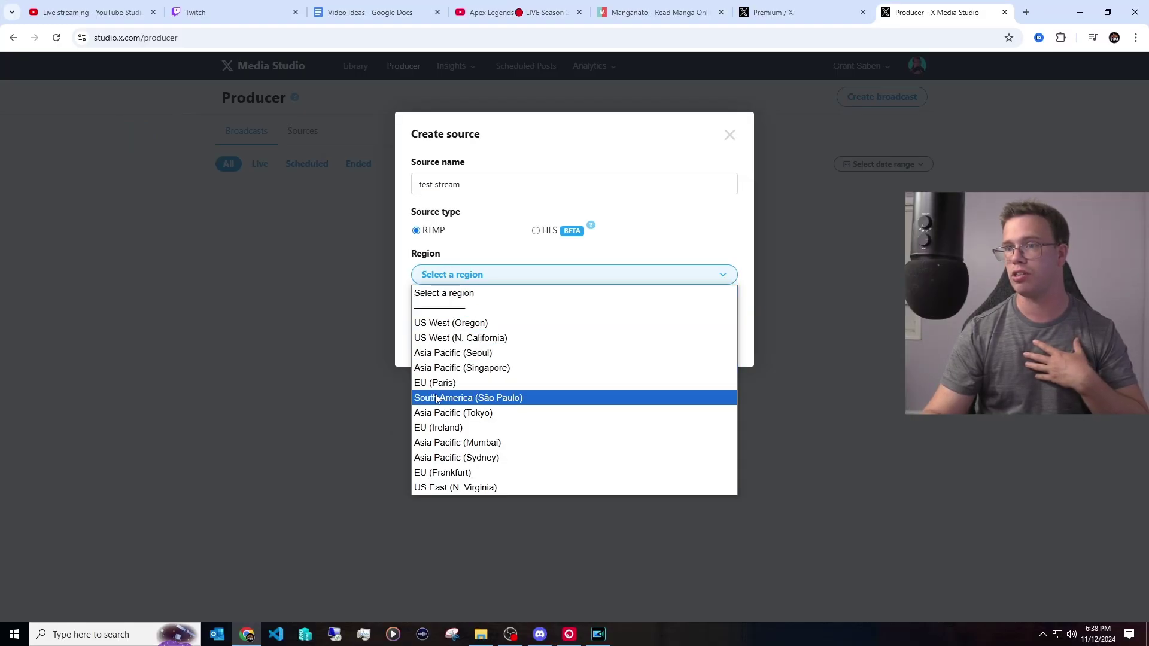
left_click(455, 487)
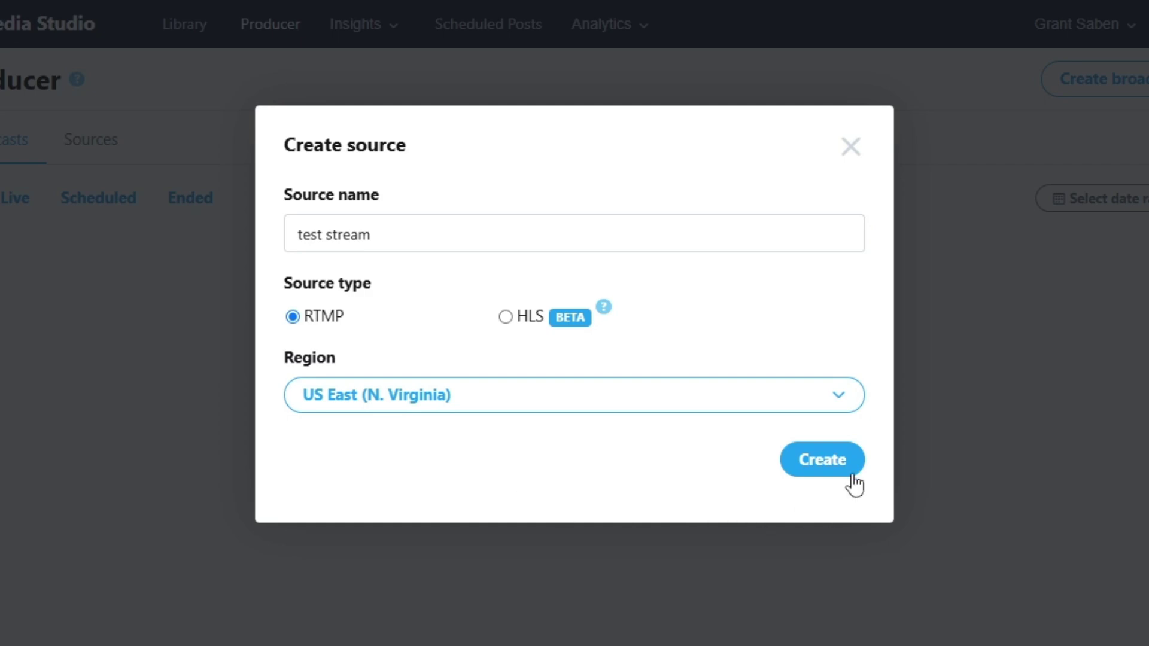
left_click(854, 477)
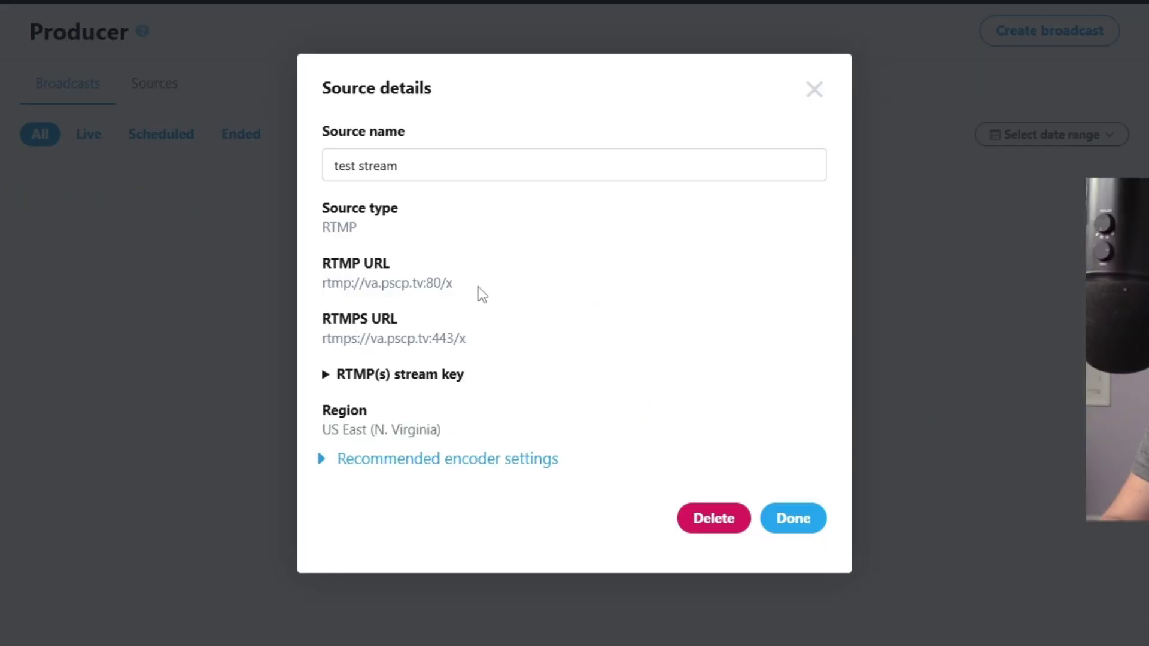
Step: Copy the new source's RTMP URL and bring up OBS Studio
left_click_drag(496, 260, 407, 262)
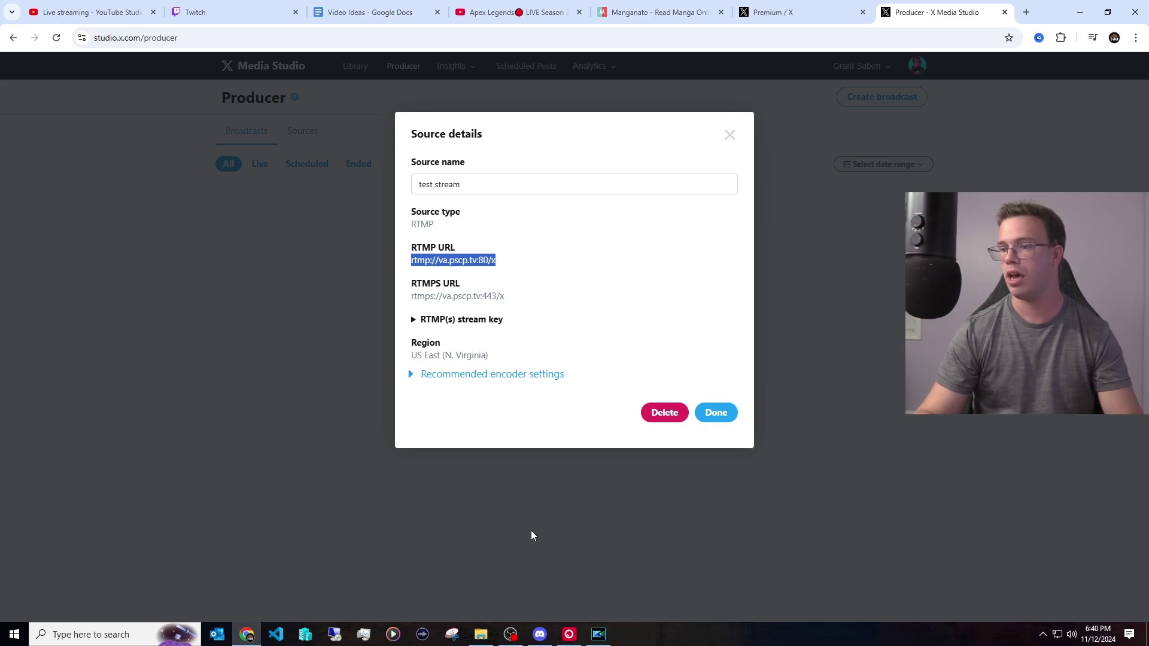
left_click(512, 636)
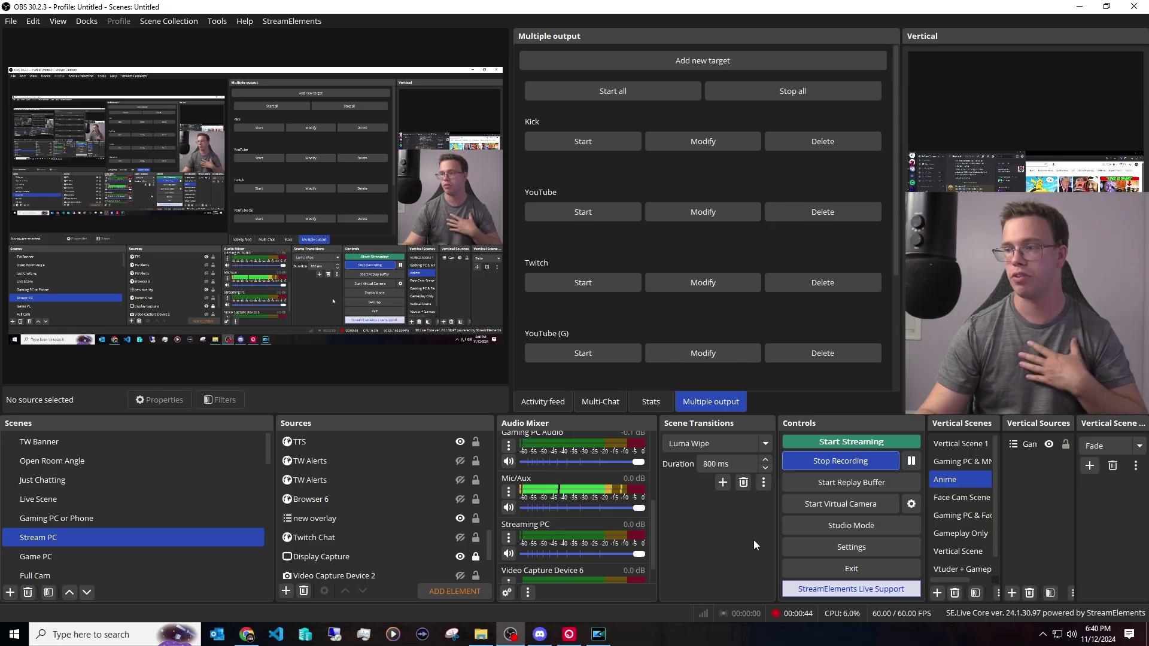
Step: Set the OBS stream service to Custom... in Settings > Stream
left_click(811, 550)
left_click(366, 154)
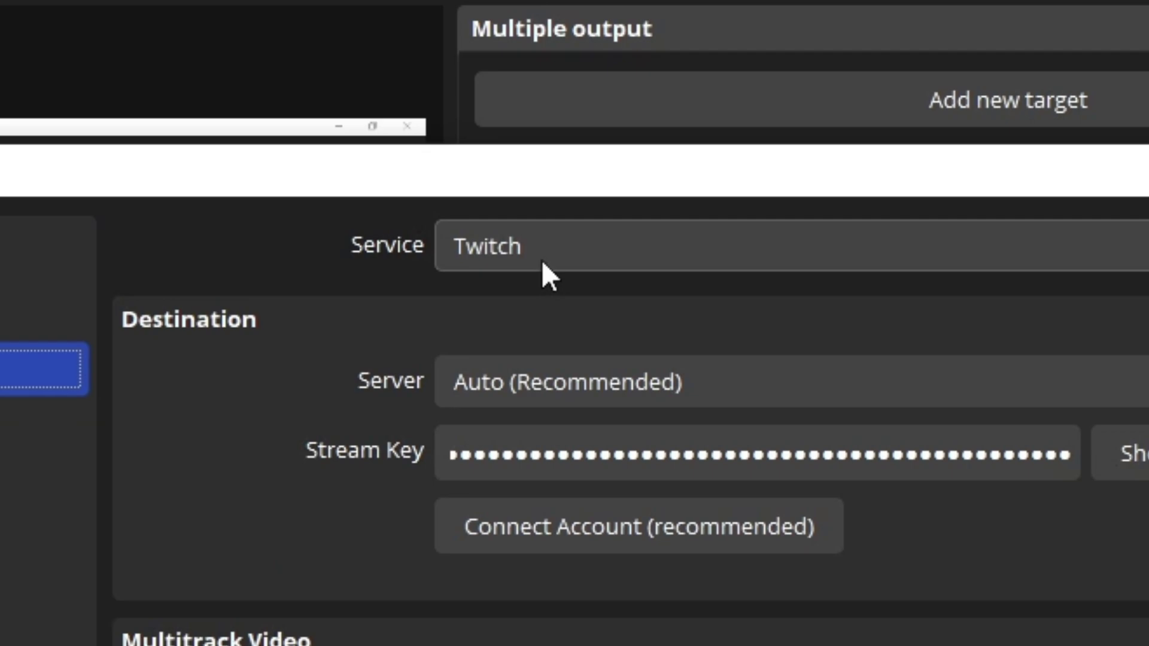
left_click(542, 263)
left_click(538, 289)
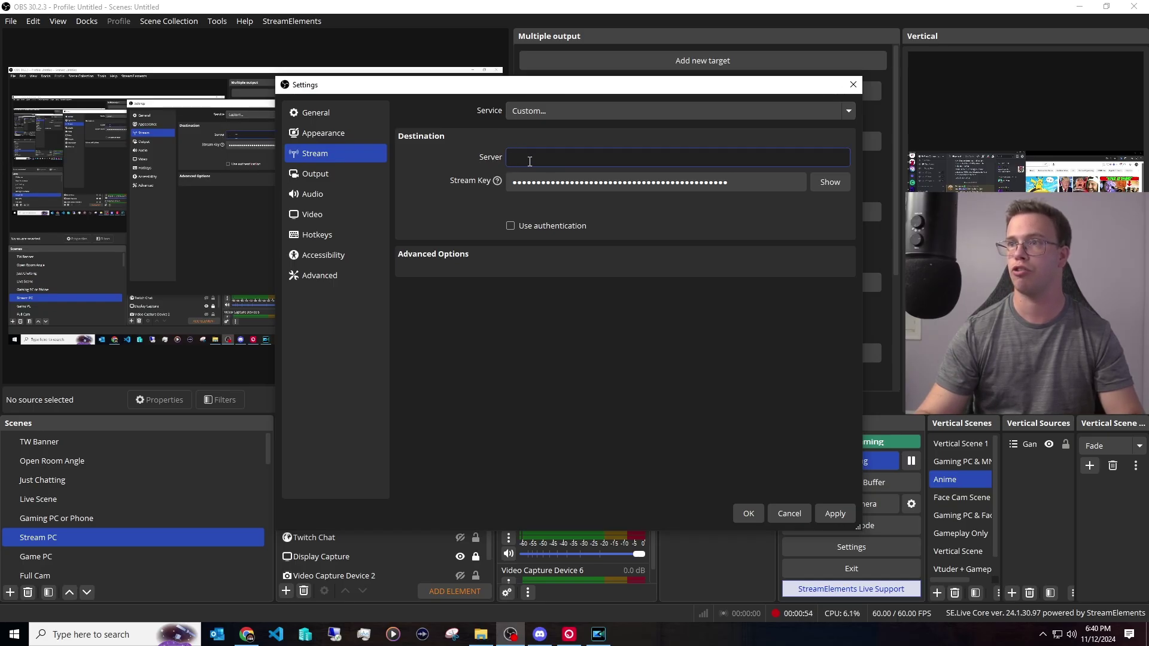
Step: Replace the OBS Stream Key with the stream key revealed in Media Studio
key("alt+Tab")
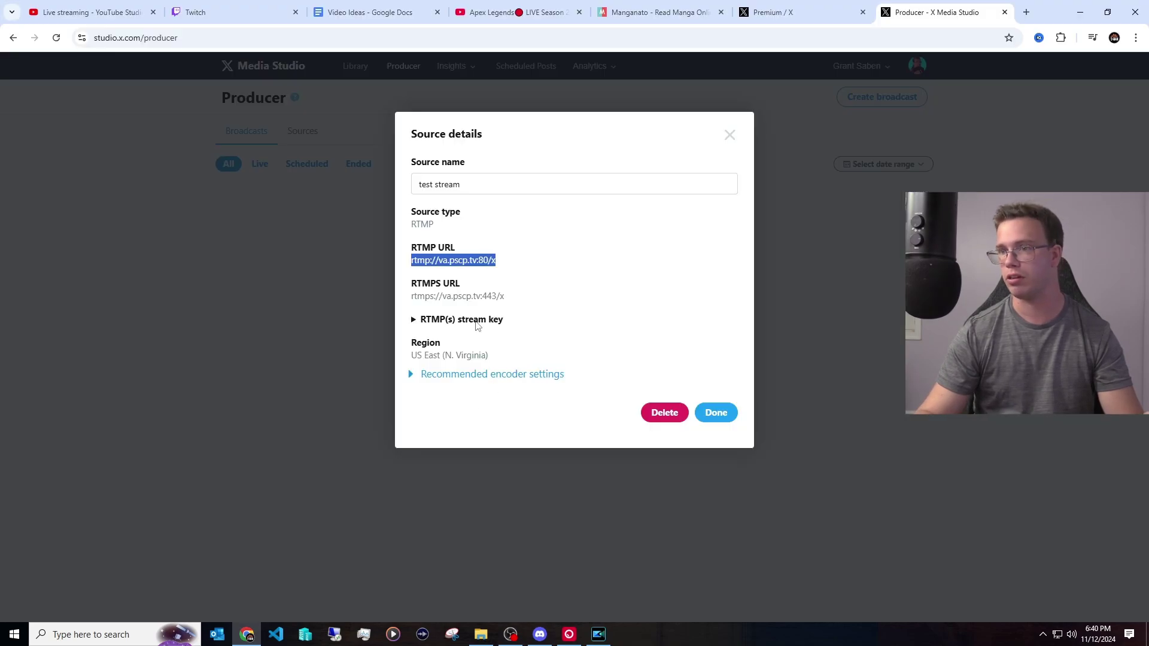
left_click(476, 320)
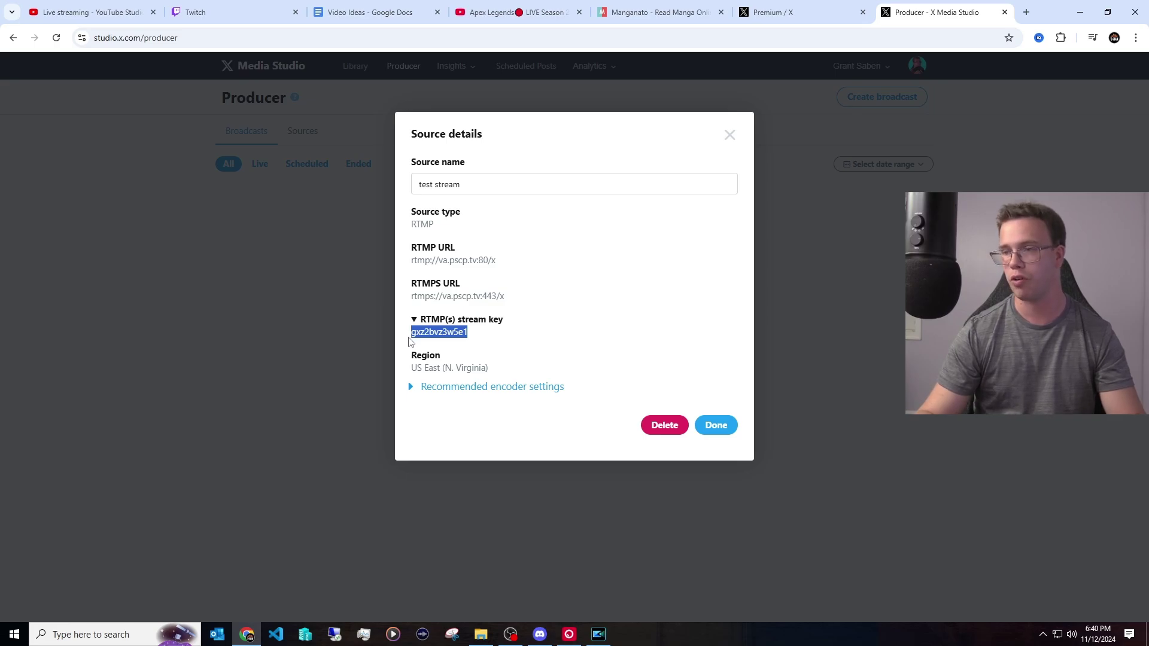
left_click(510, 636)
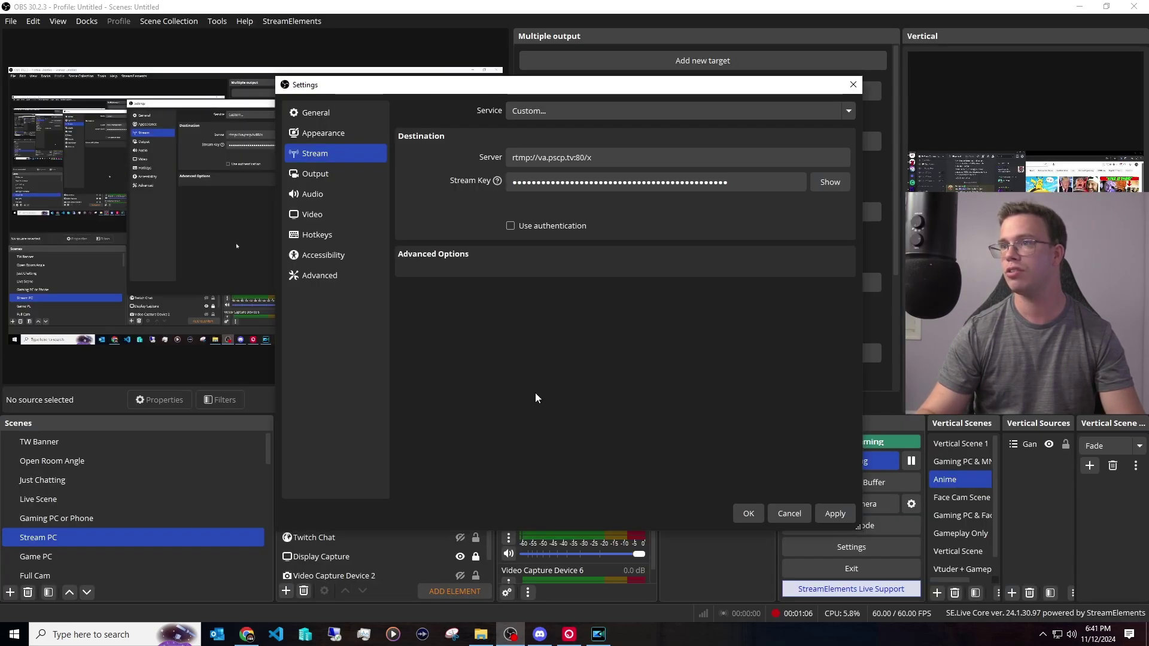
left_click_drag(802, 183, 470, 181)
key("ctrl+v")
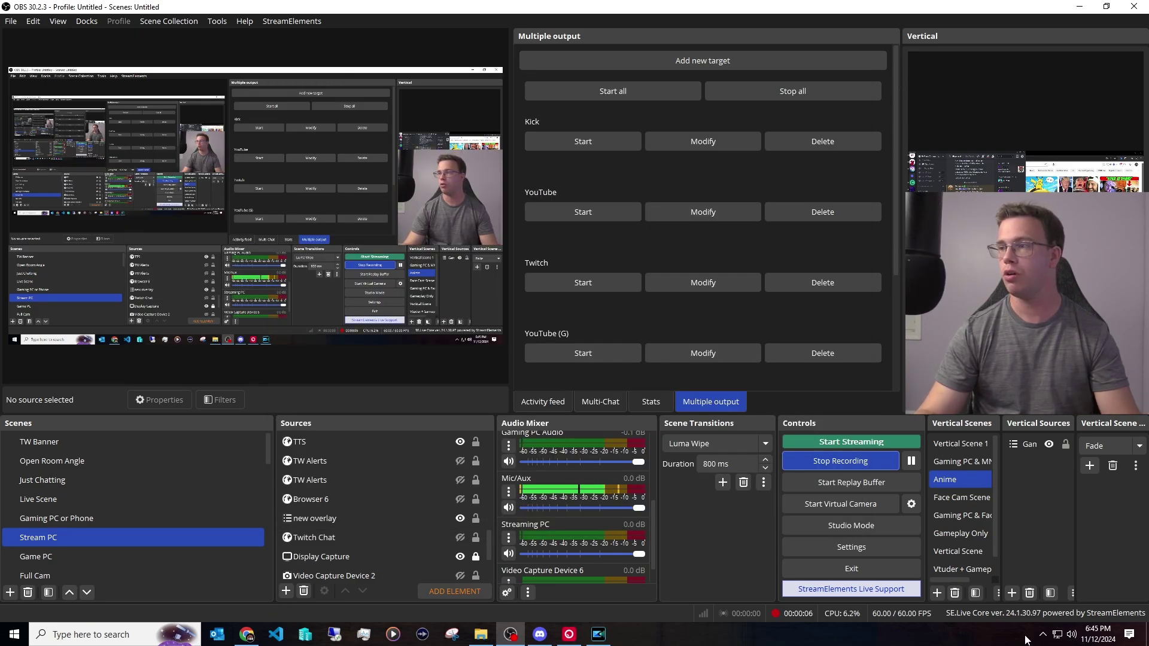
Step: Start streaming in OBS and return to the Producer - X Media Studio window
left_click(842, 442)
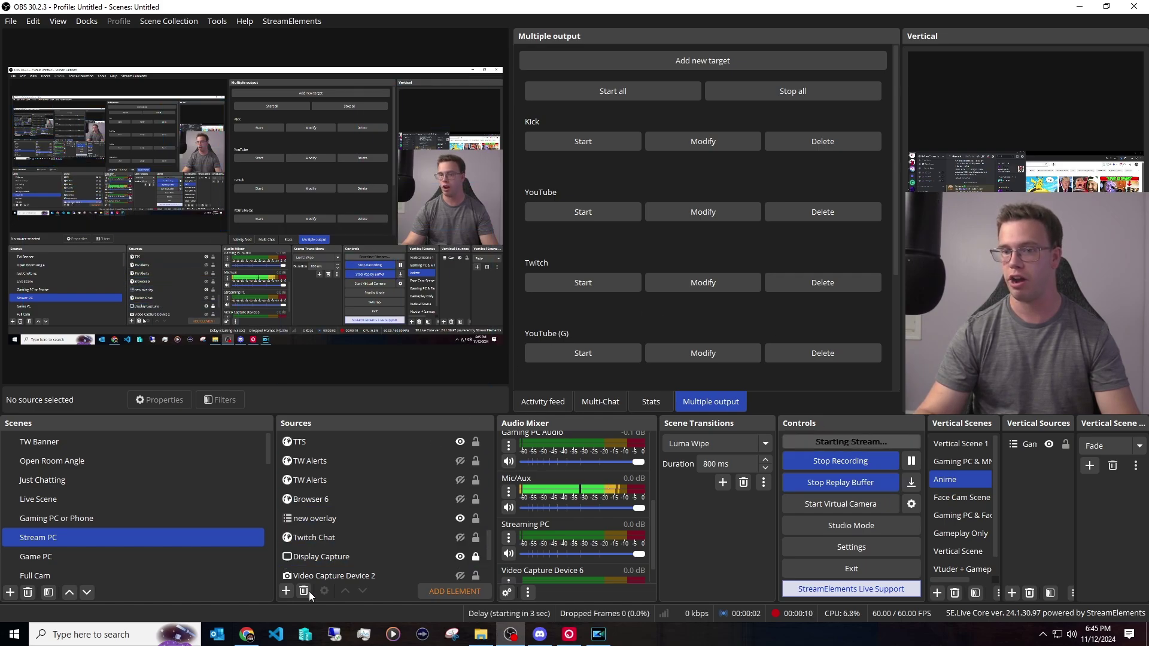
mouse_move(246, 634)
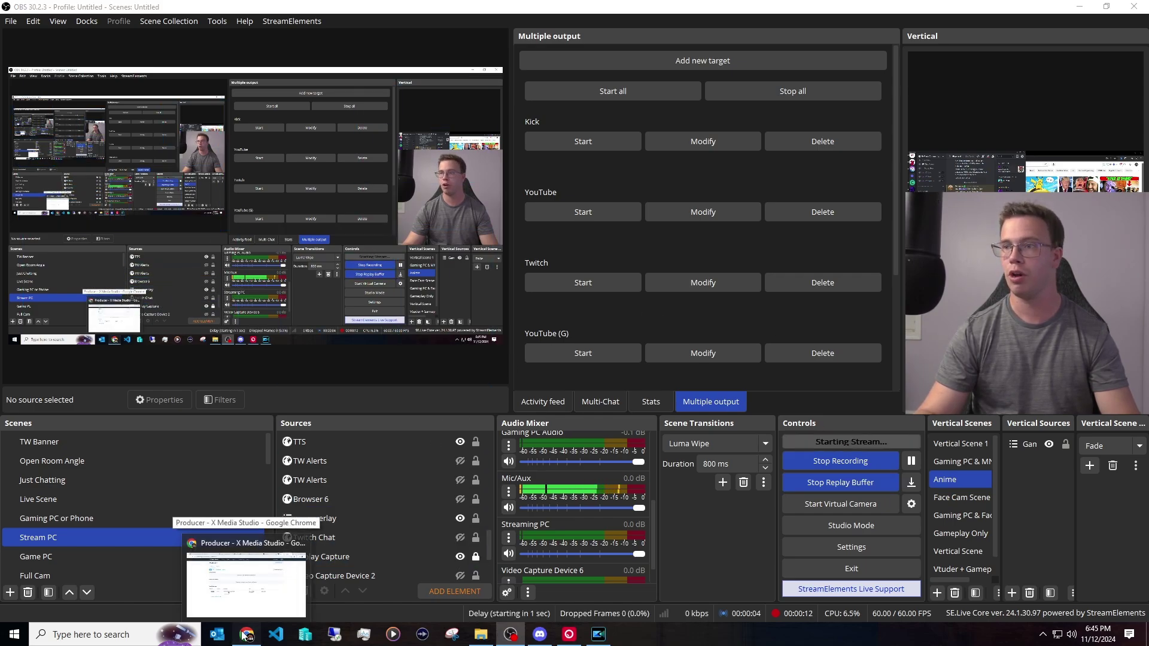
left_click(246, 524)
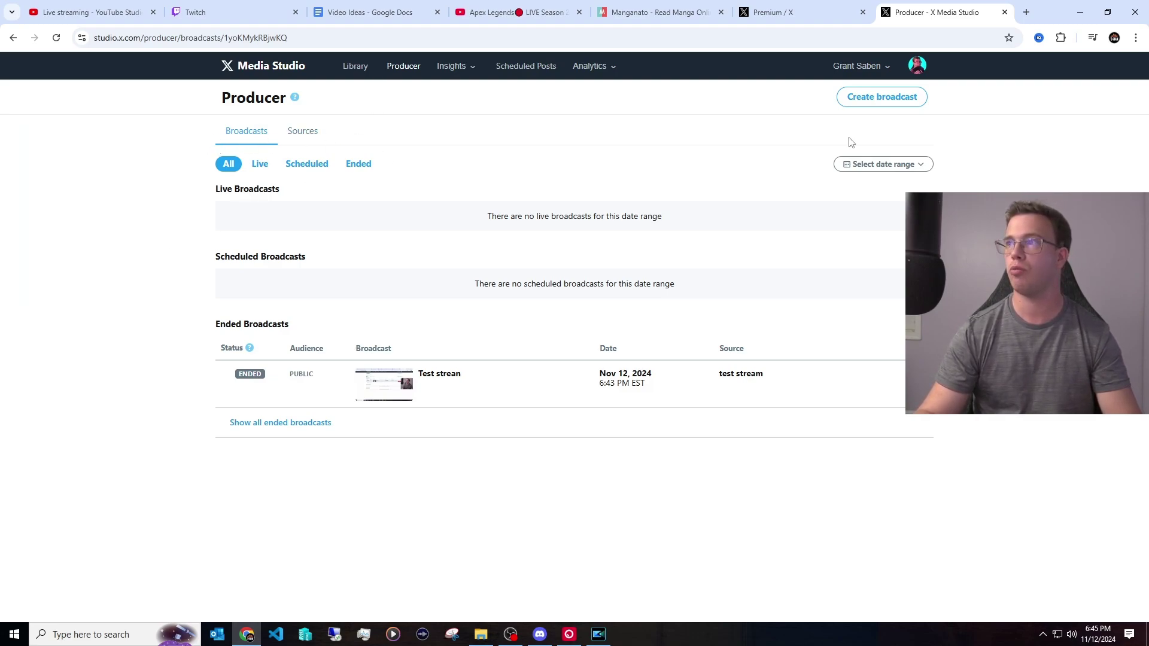
Step: Start a new broadcast and name it 'Test strean'
left_click(875, 101)
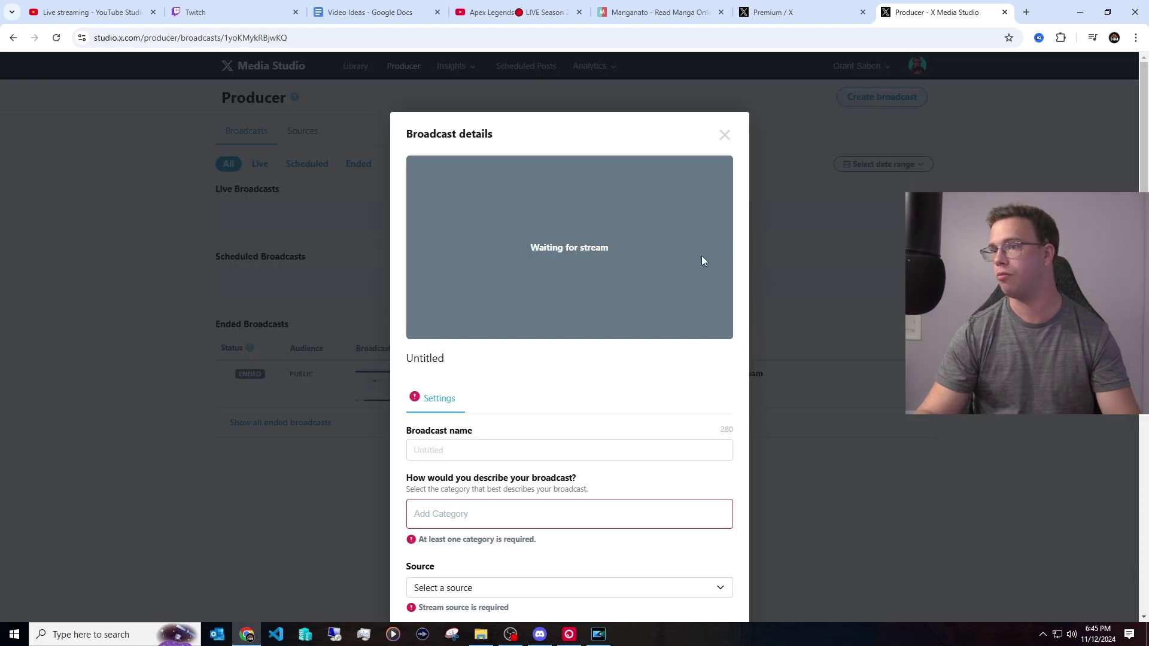
scroll(470, 345, "down", 2)
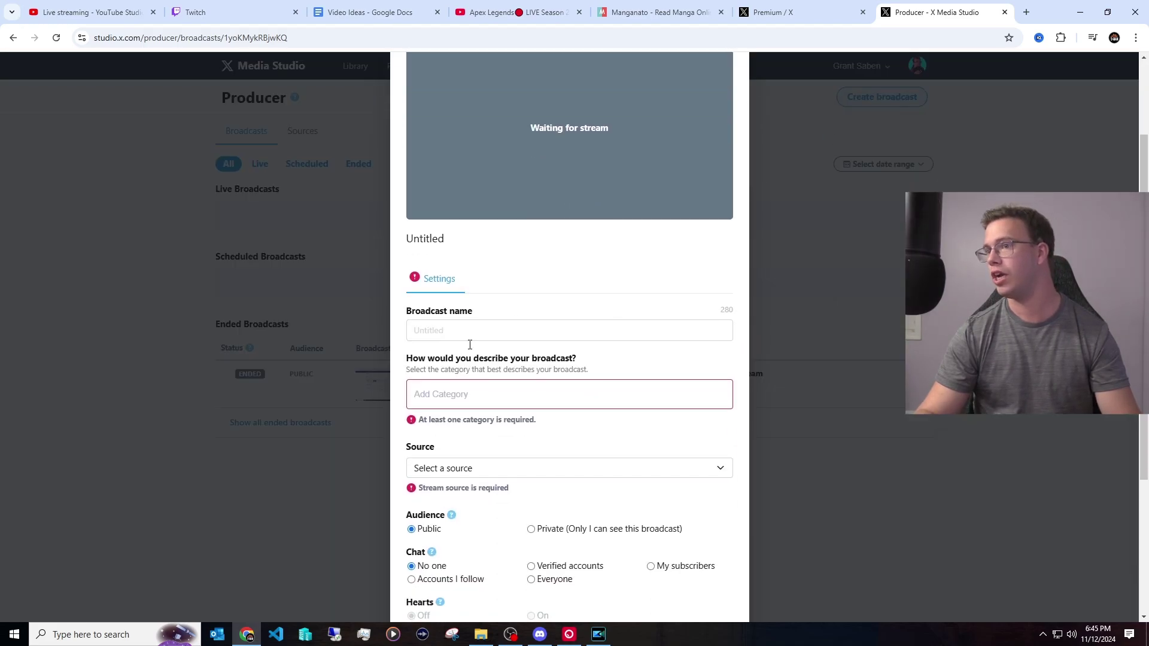
left_click(430, 330)
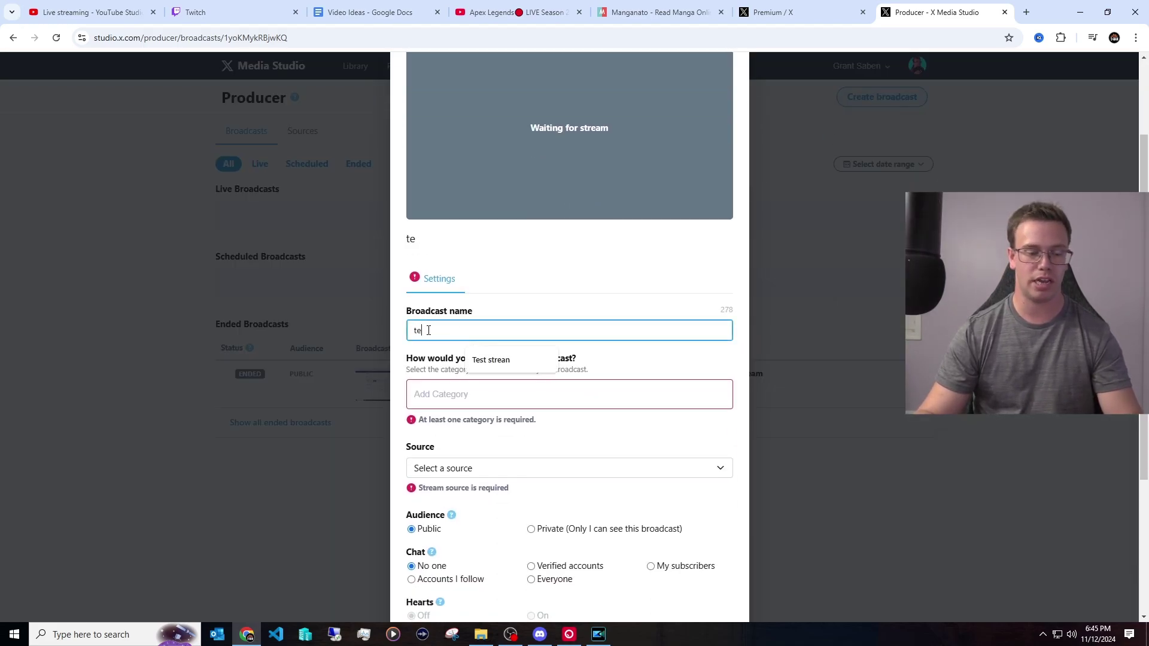
left_click(491, 359)
Step: Add the Esports & Video Games category to the broadcast
scroll(494, 359, "down", 1)
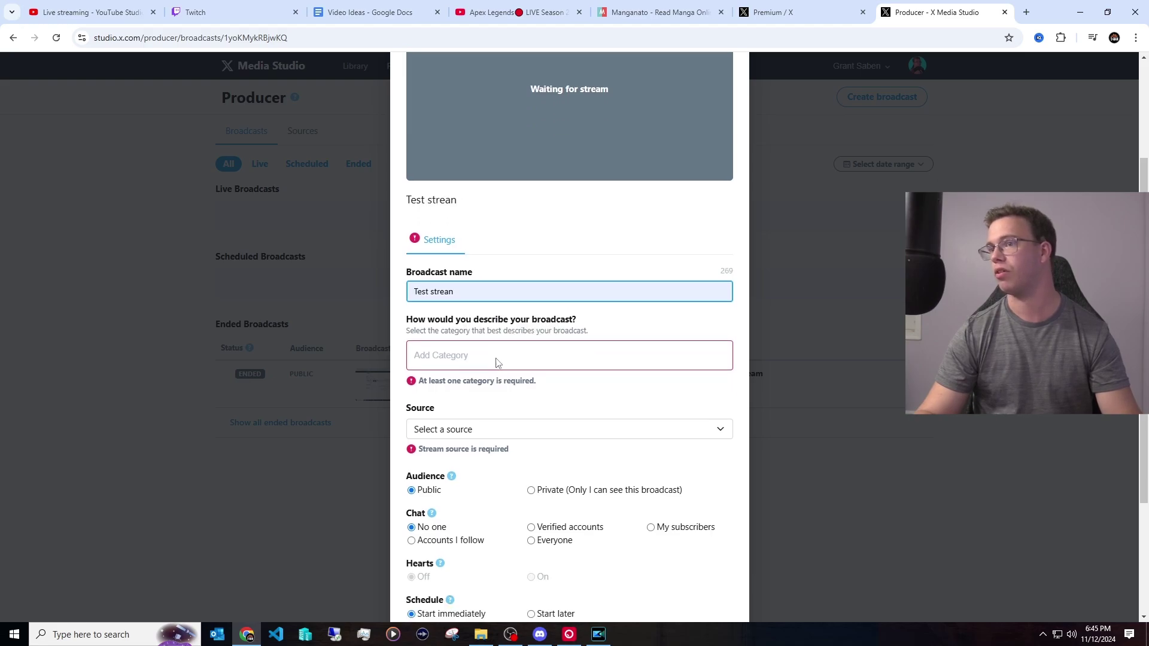
left_click(489, 340)
type("g")
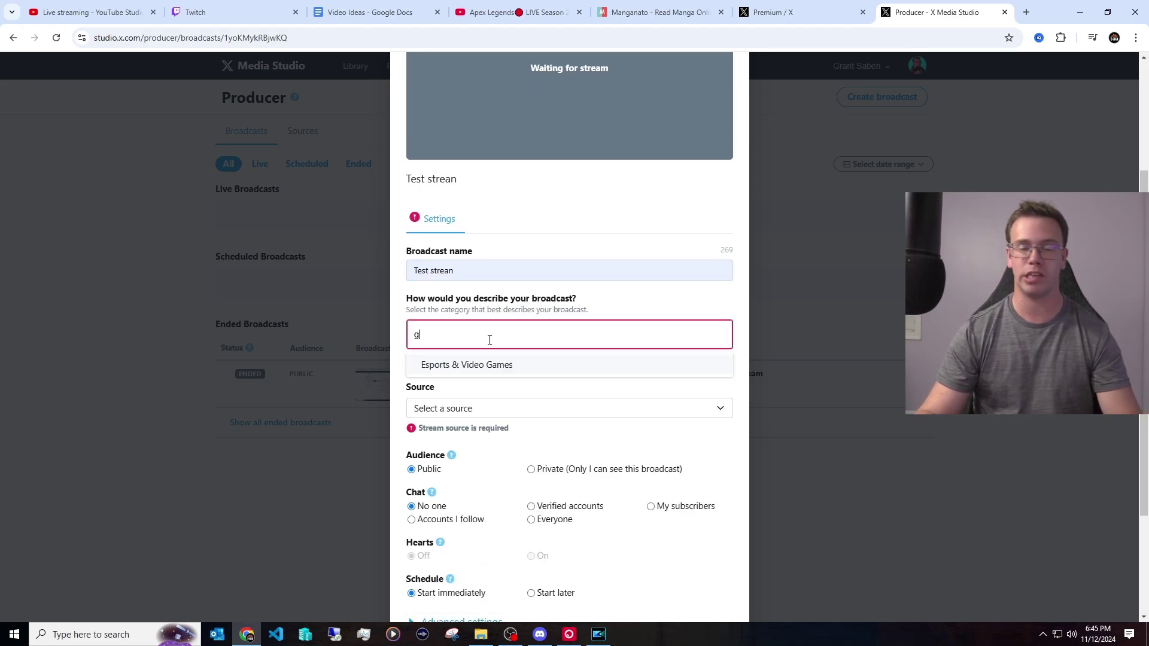
type("a")
left_click(485, 366)
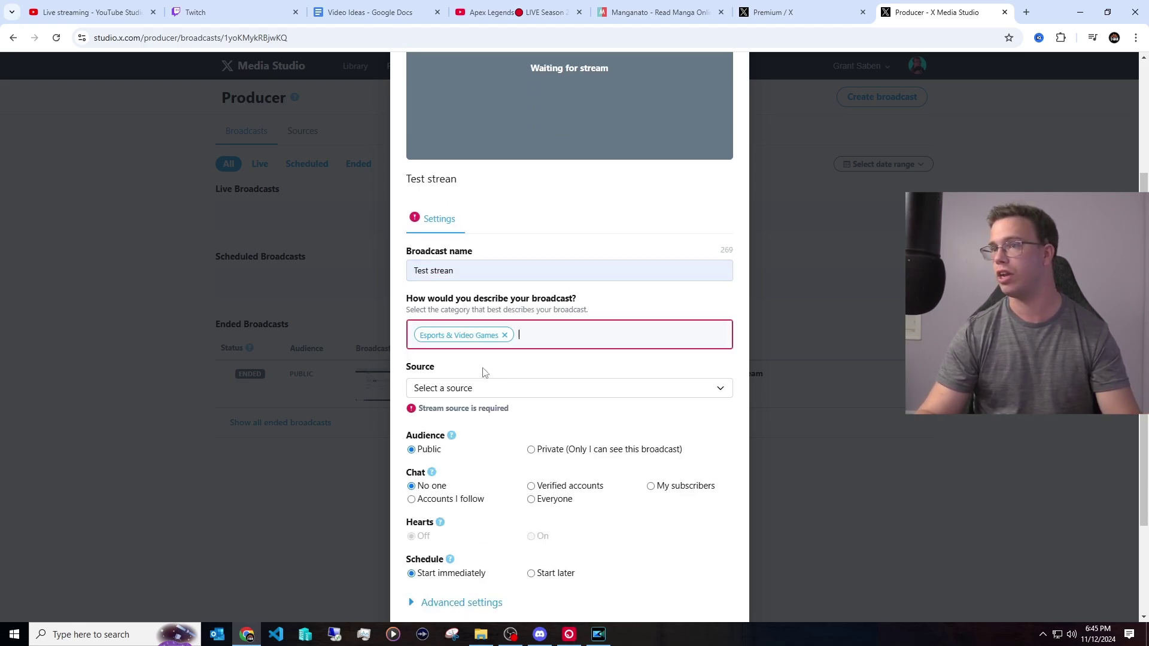
Step: Choose 'test stream' as the broadcast's source
scroll(482, 359, "down", 1)
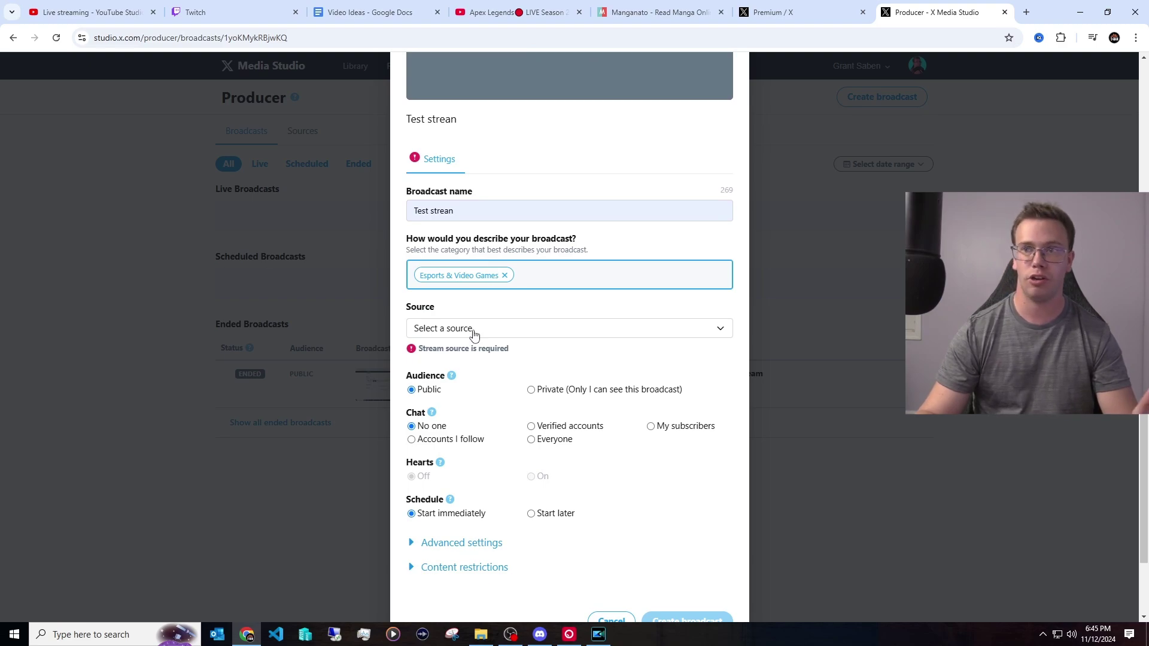
left_click(474, 331)
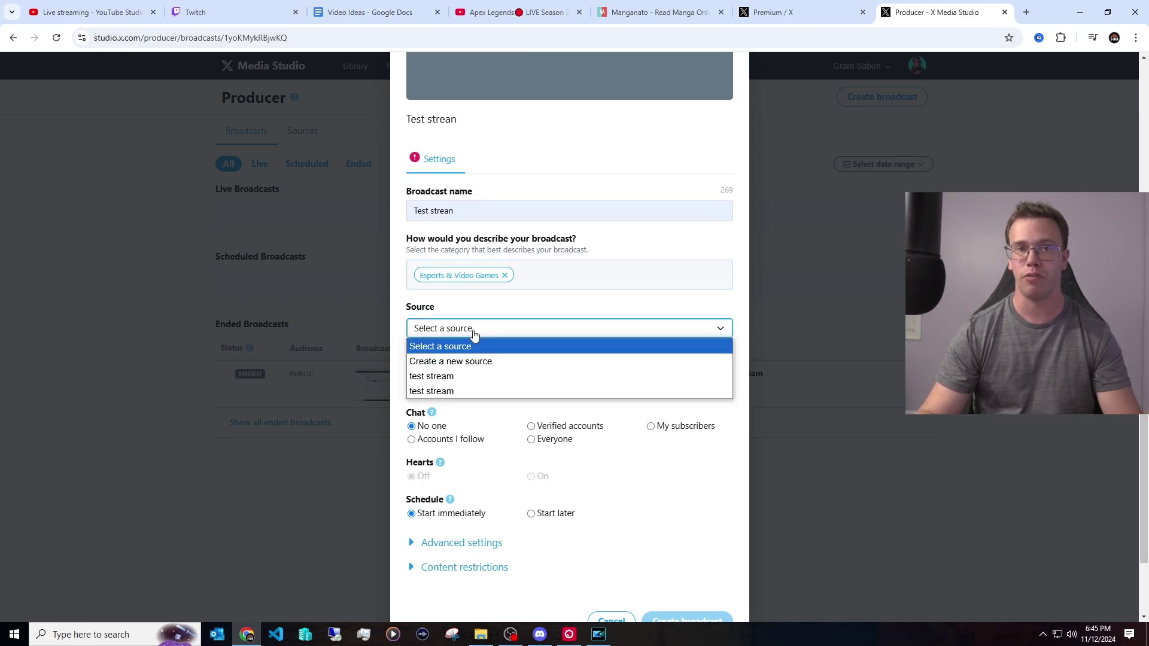
left_click(444, 376)
scroll(554, 372, "up", 3)
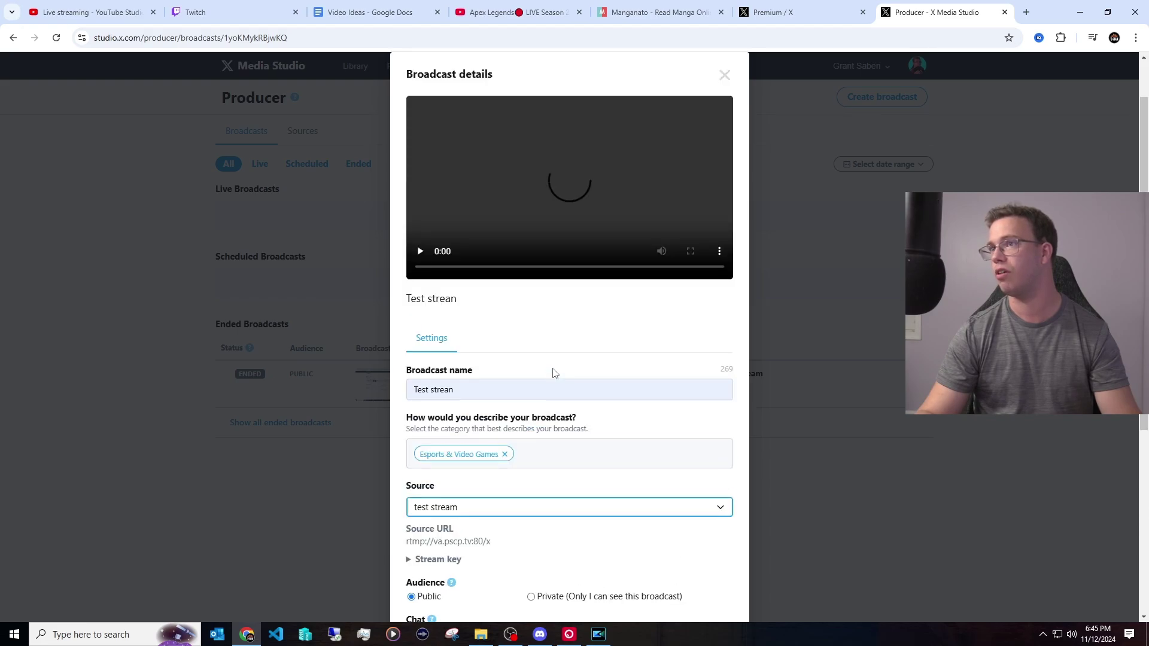
scroll(539, 359, "up", 2)
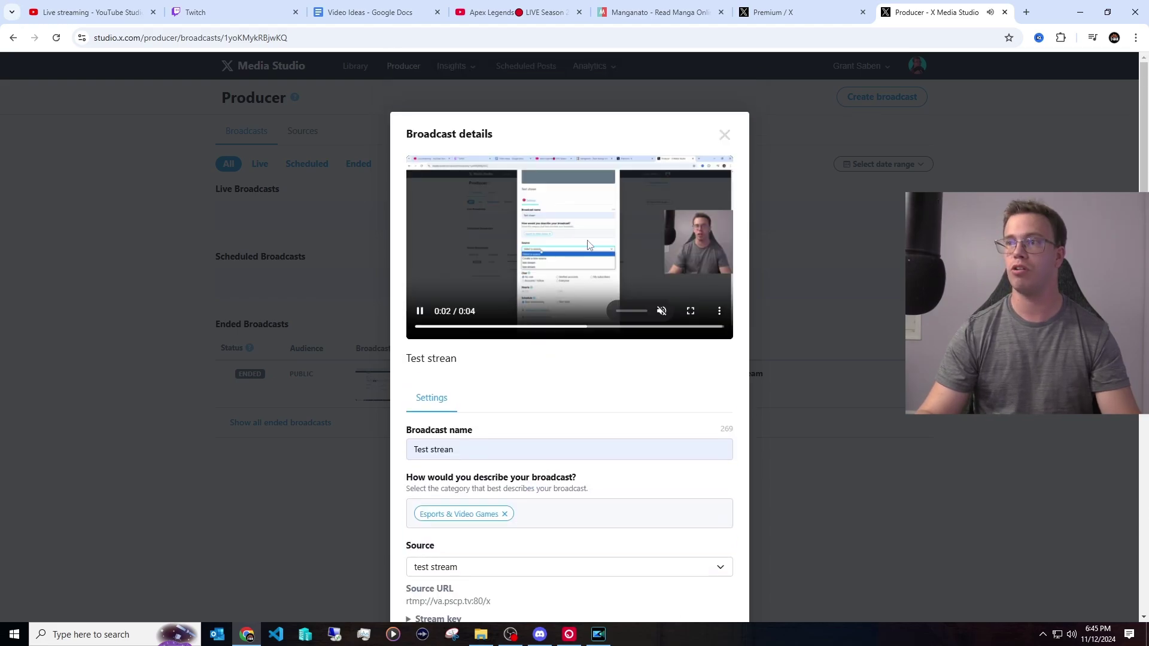
scroll(544, 254, "down", 4)
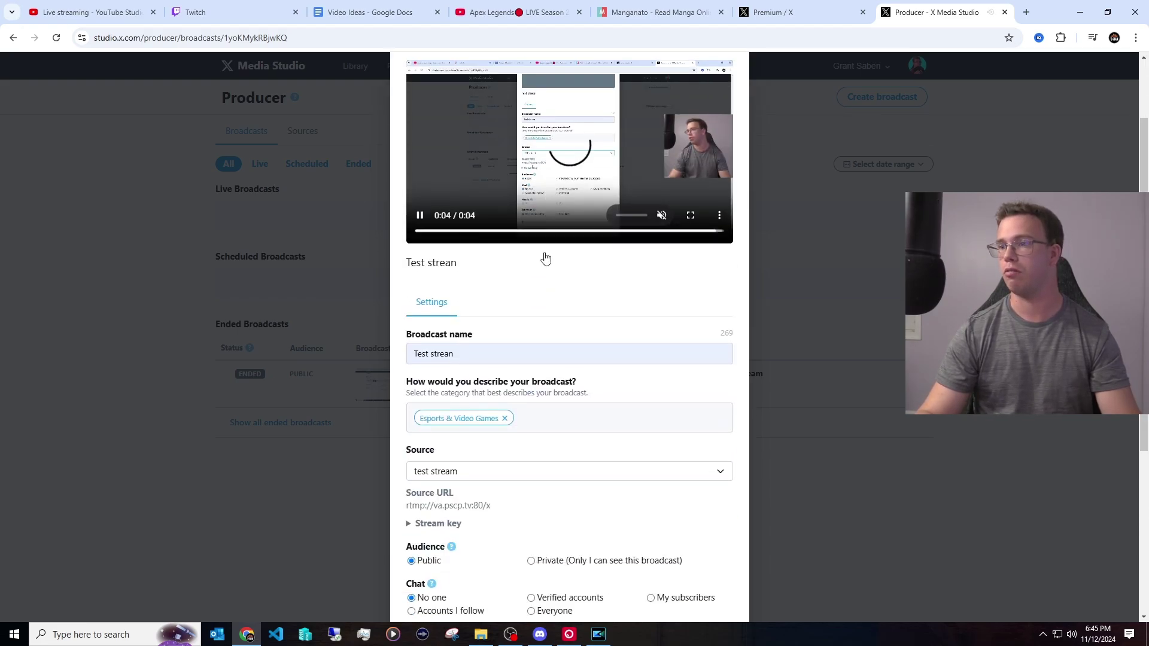
Step: Set the broadcast's Chat option to Everyone
scroll(513, 351, "down", 1)
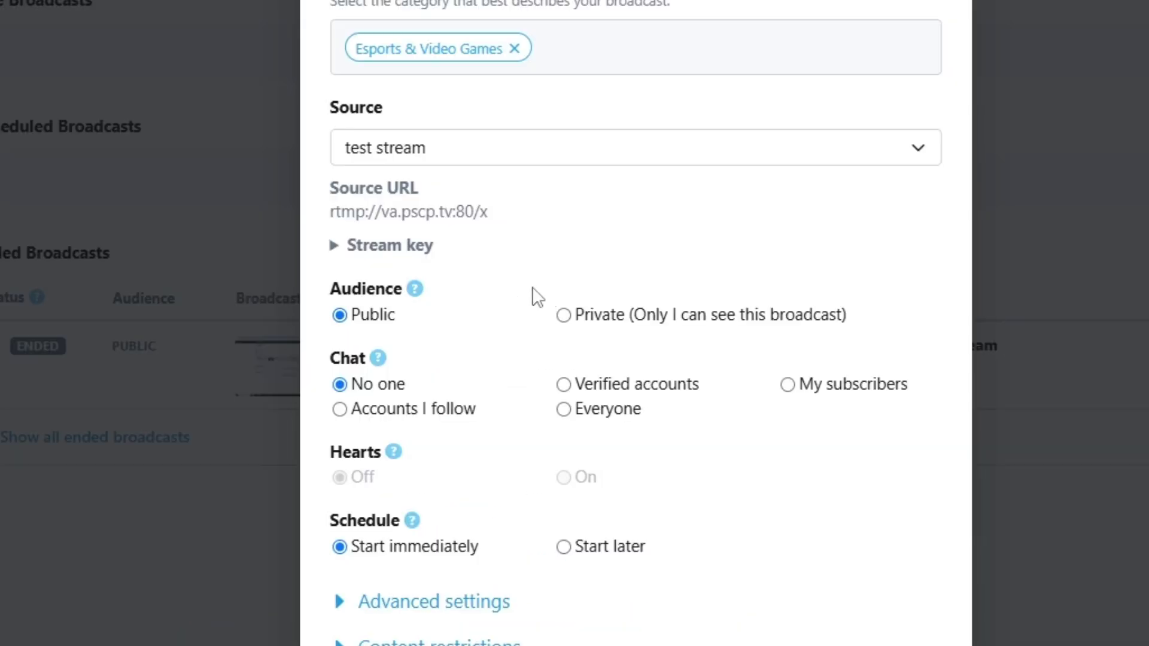
scroll(537, 296, "down", 2)
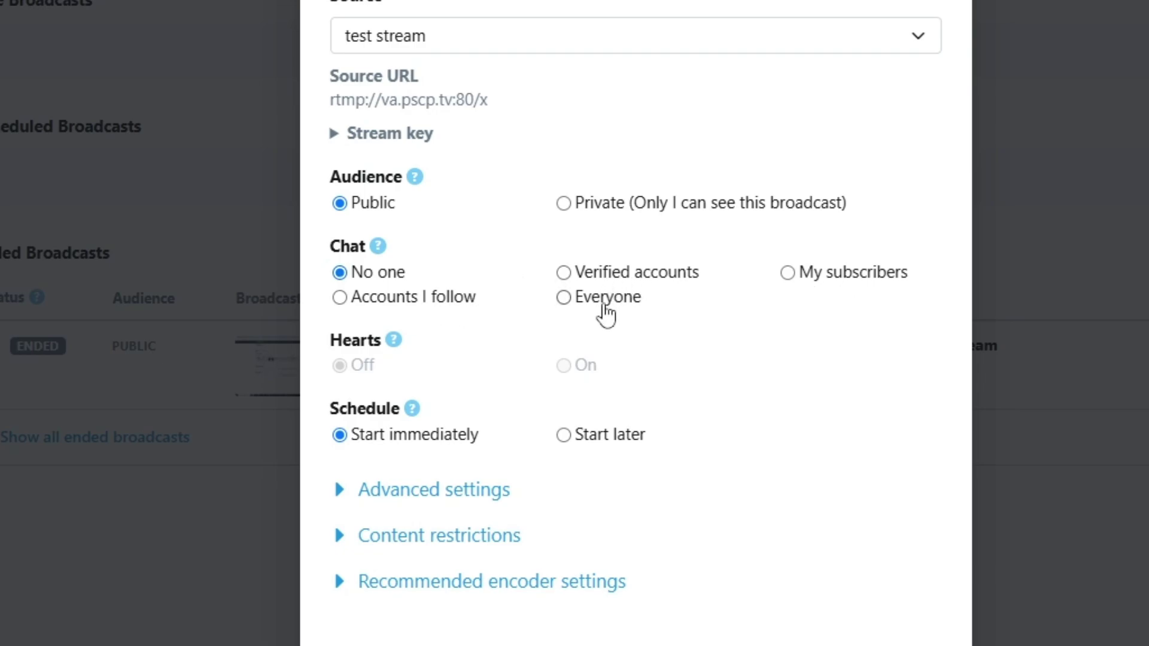
left_click(606, 313)
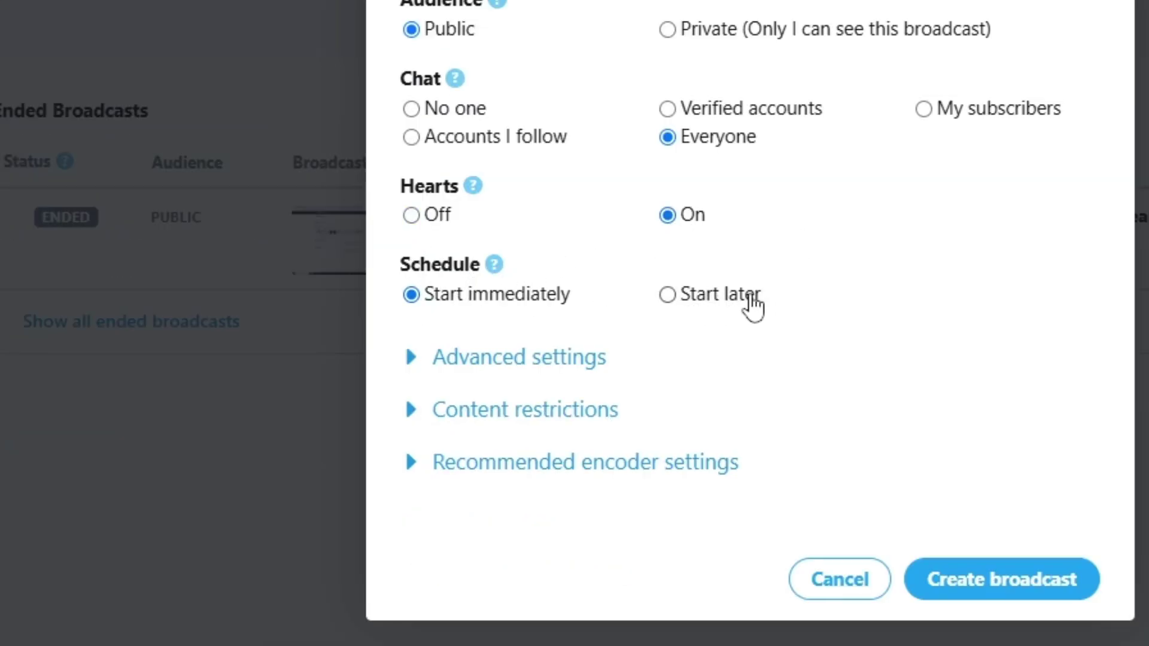
Step: Expand Advanced settings, Content restrictions and the recommended encoder settings
left_click(519, 357)
scroll(749, 520, "down", 2)
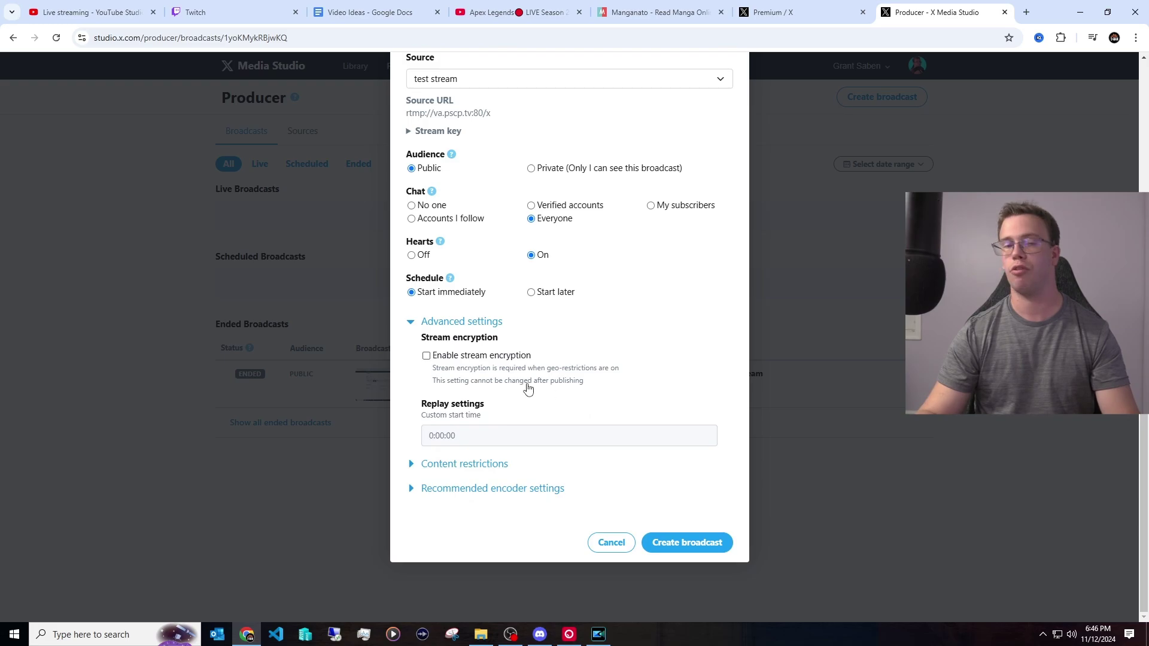
left_click(473, 464)
scroll(523, 500, "down", 2)
left_click(523, 488)
scroll(592, 443, "down", 5)
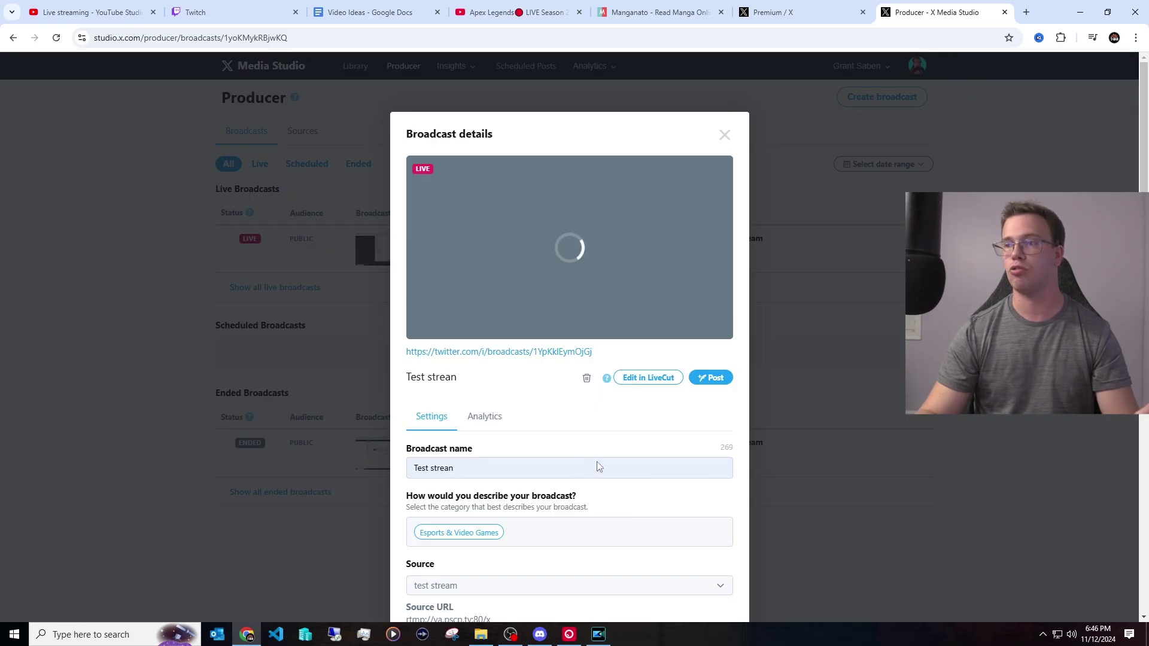
Step: Write a post for the live broadcast reading 'Testing twiter/x streaming' with a capital T
left_click(712, 379)
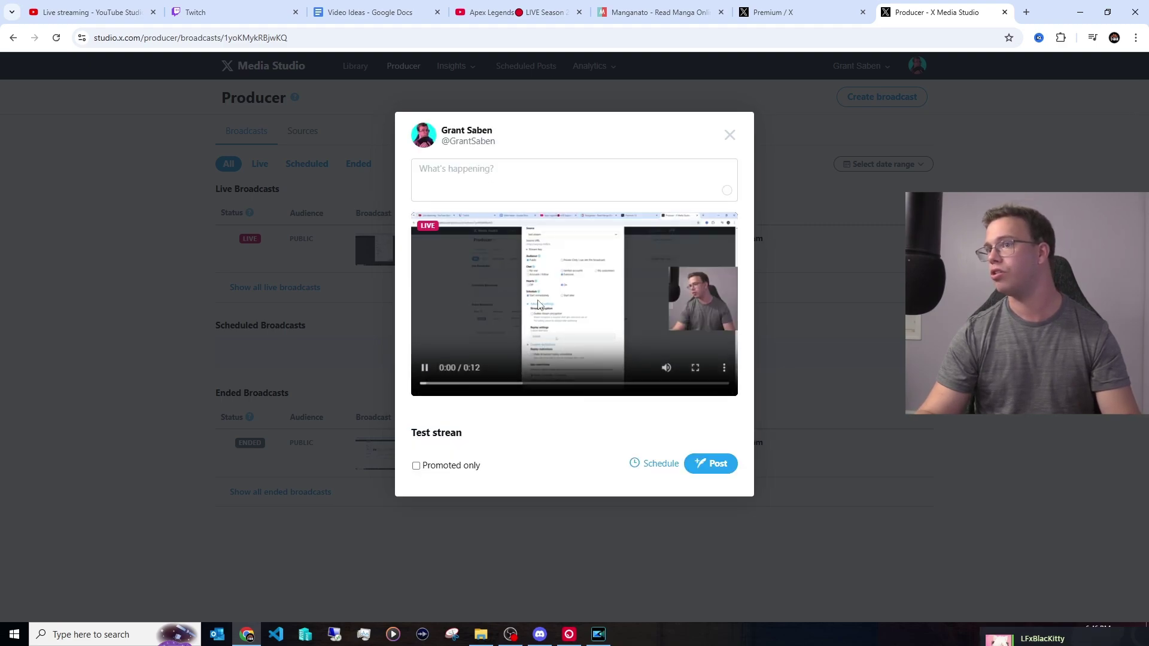
left_click(466, 173)
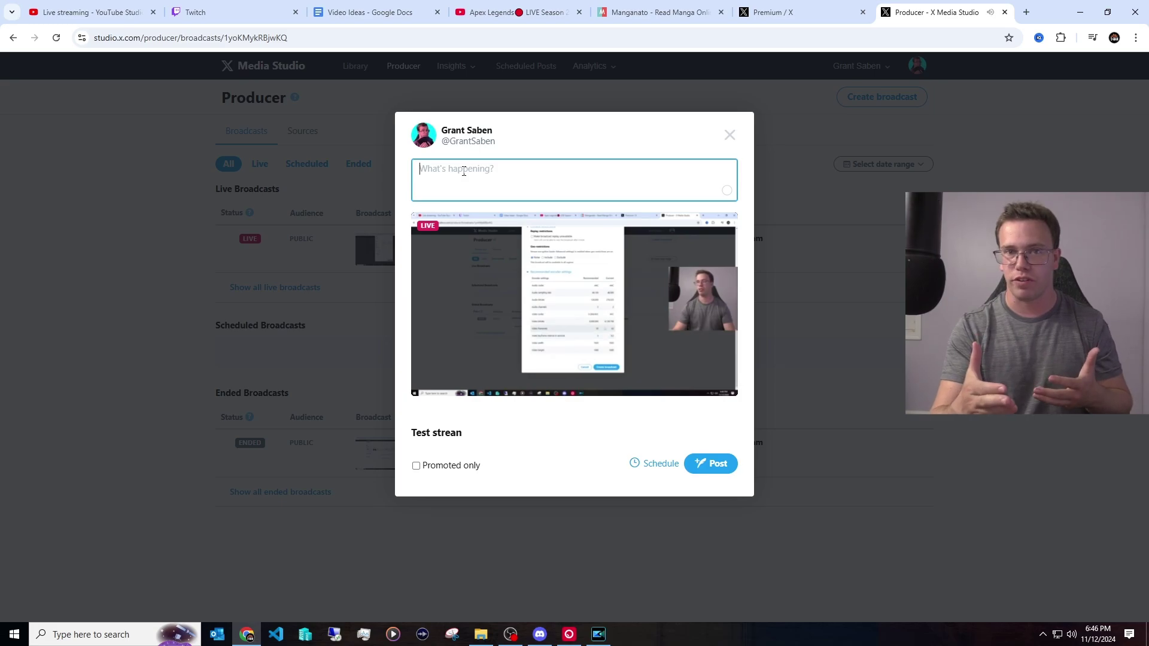
type("testing twiter/x streaming")
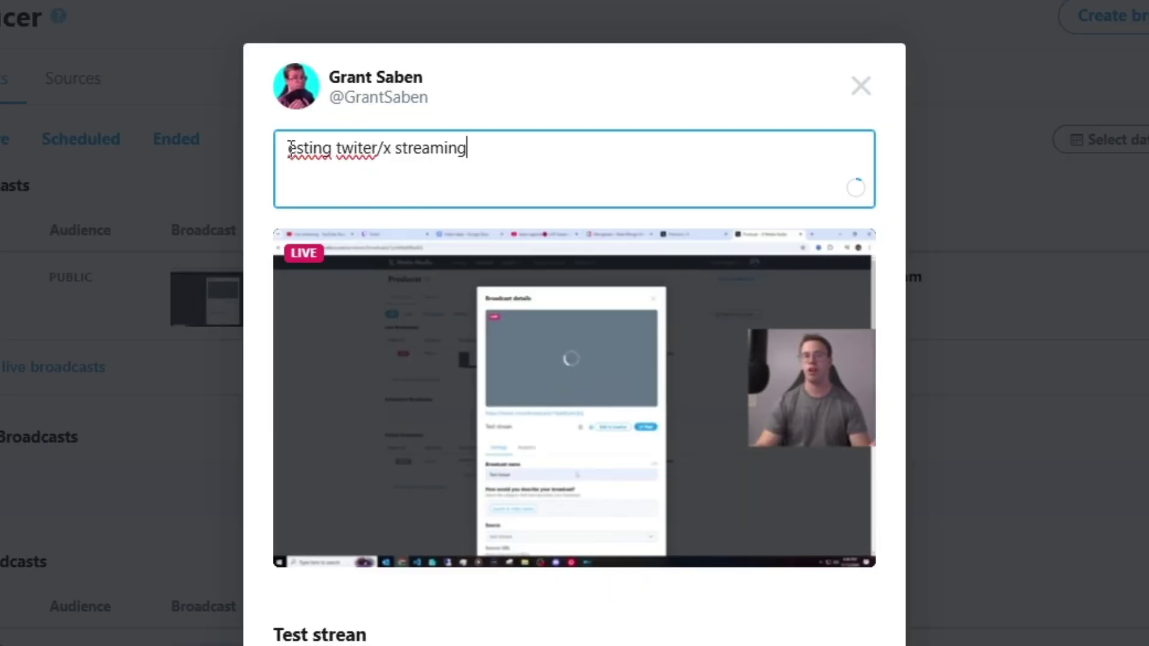
left_click(286, 147)
type("T")
key("Delete")
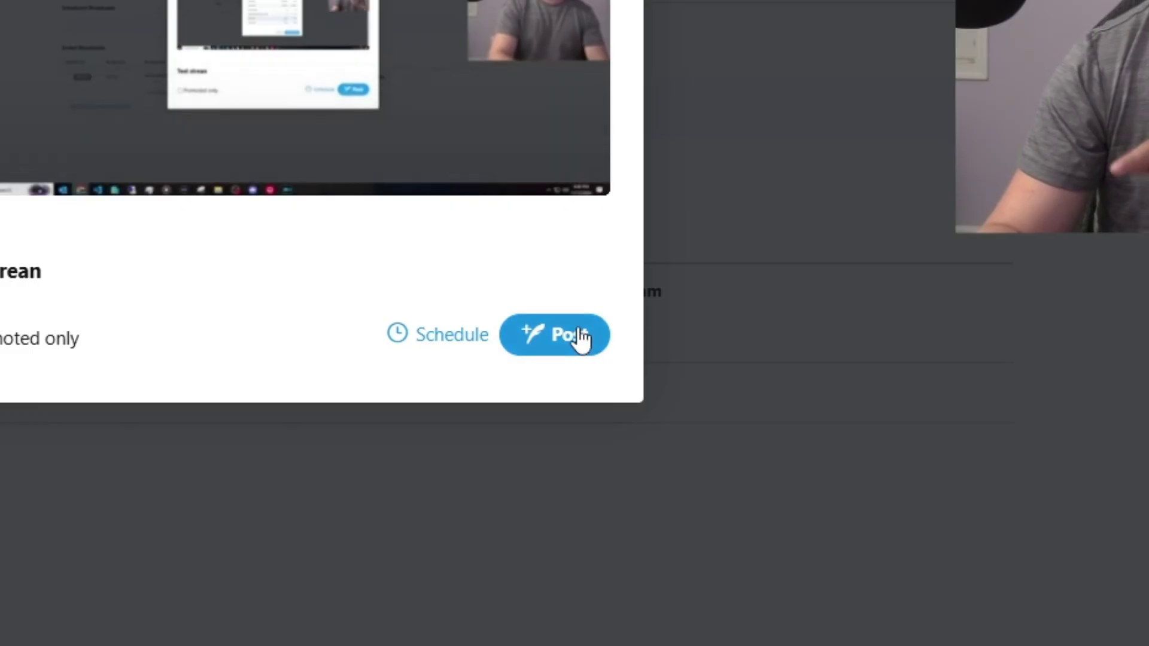
Step: Publish the post and check it on the profile with the LIVE 'Test strean' video
left_click(572, 335)
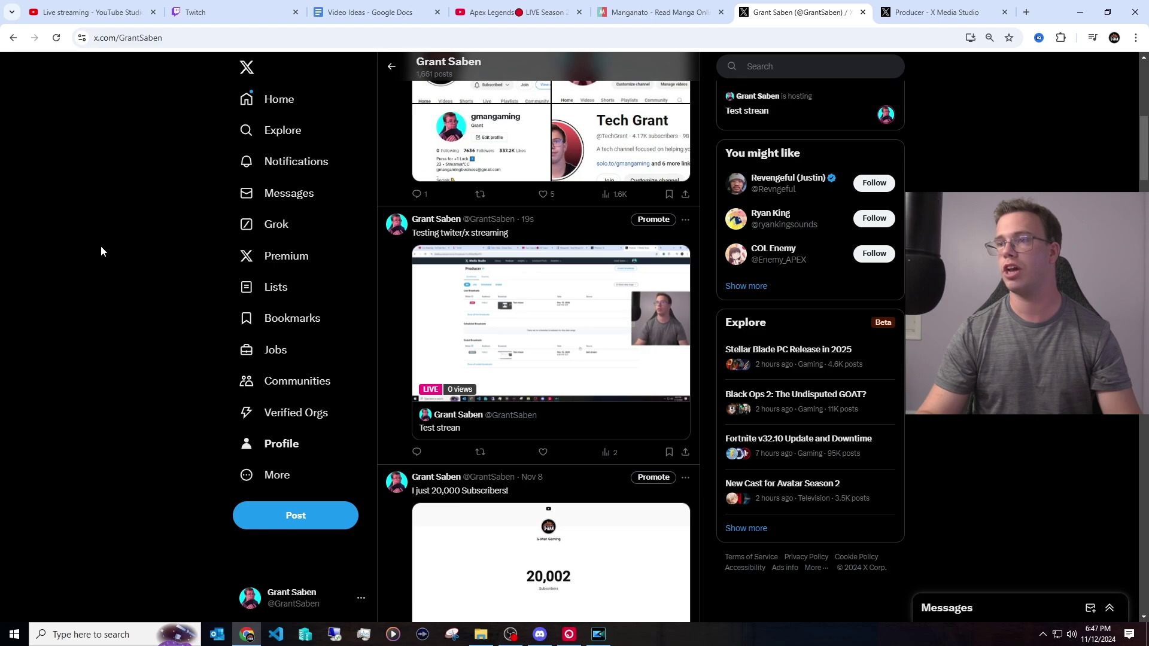
mouse_move(451, 309)
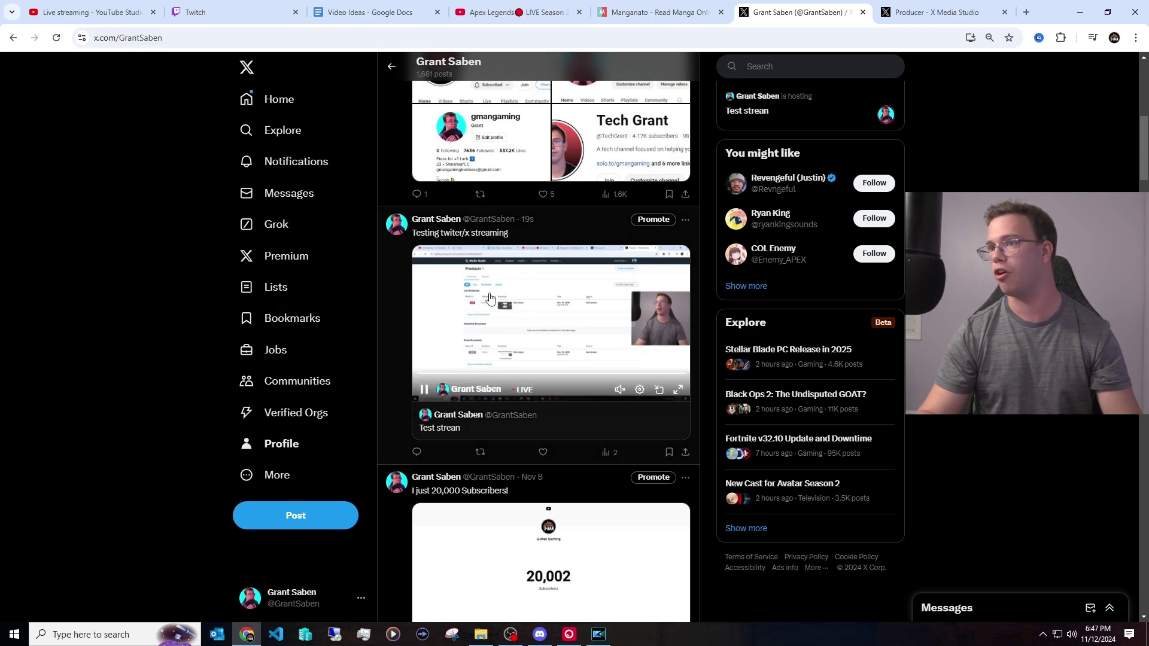